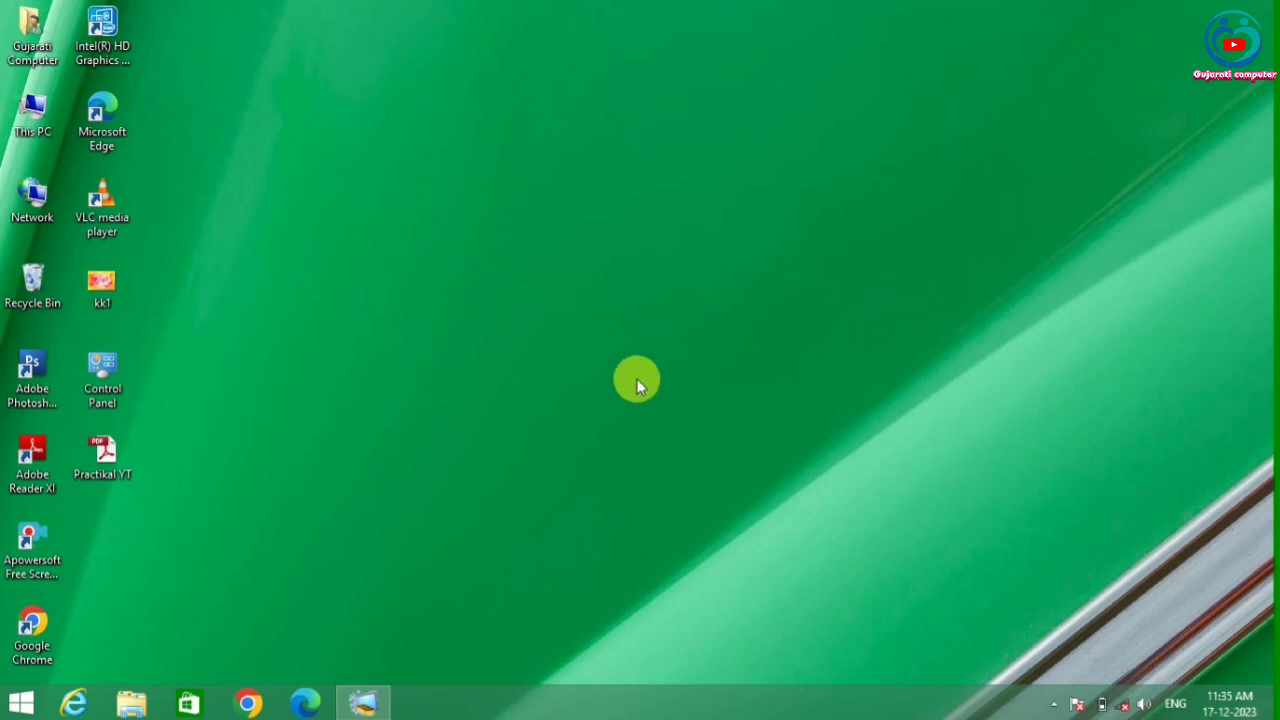
Step: Create a new folder on the desktop and keep its default name
right_click(429, 170)
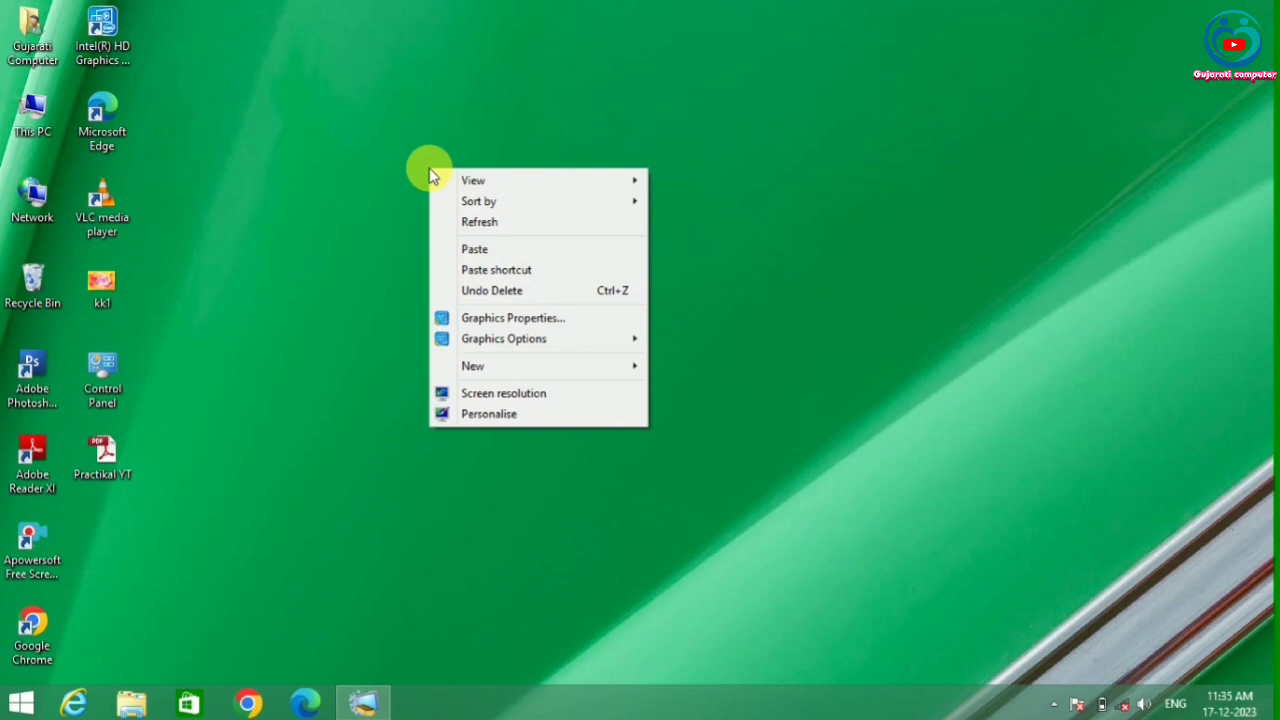
mouse_move(487, 374)
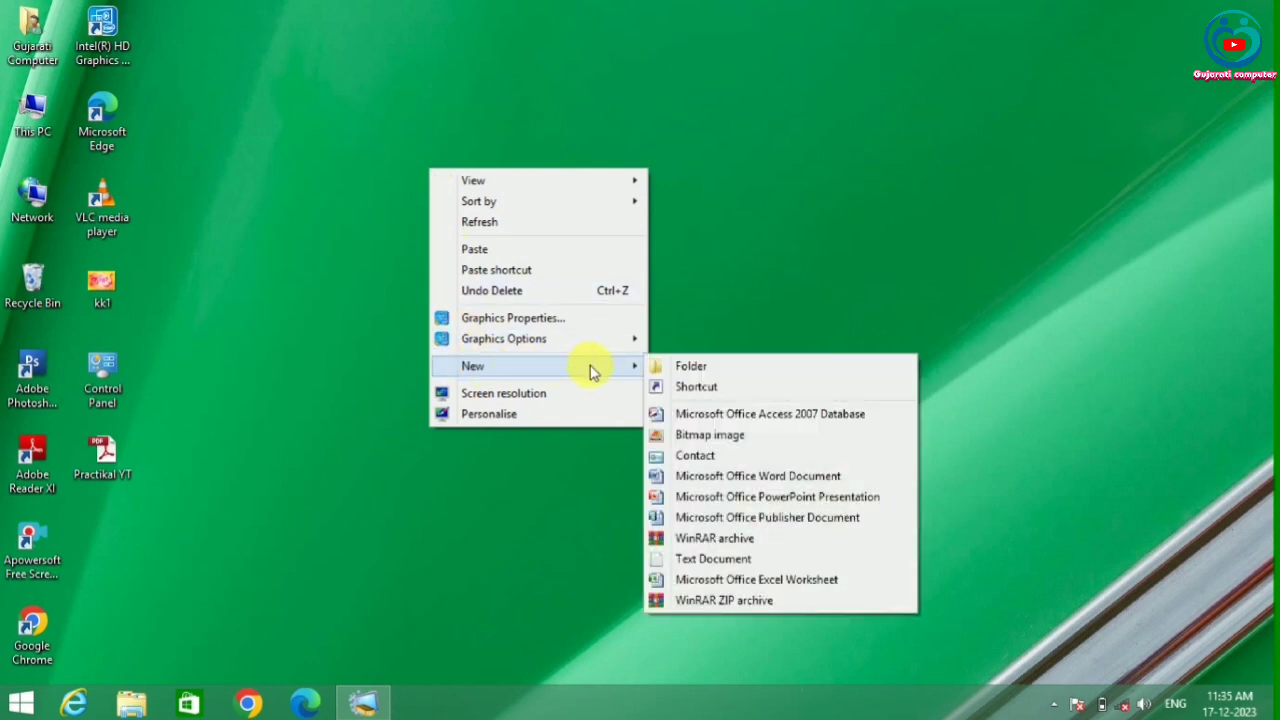
left_click(682, 374)
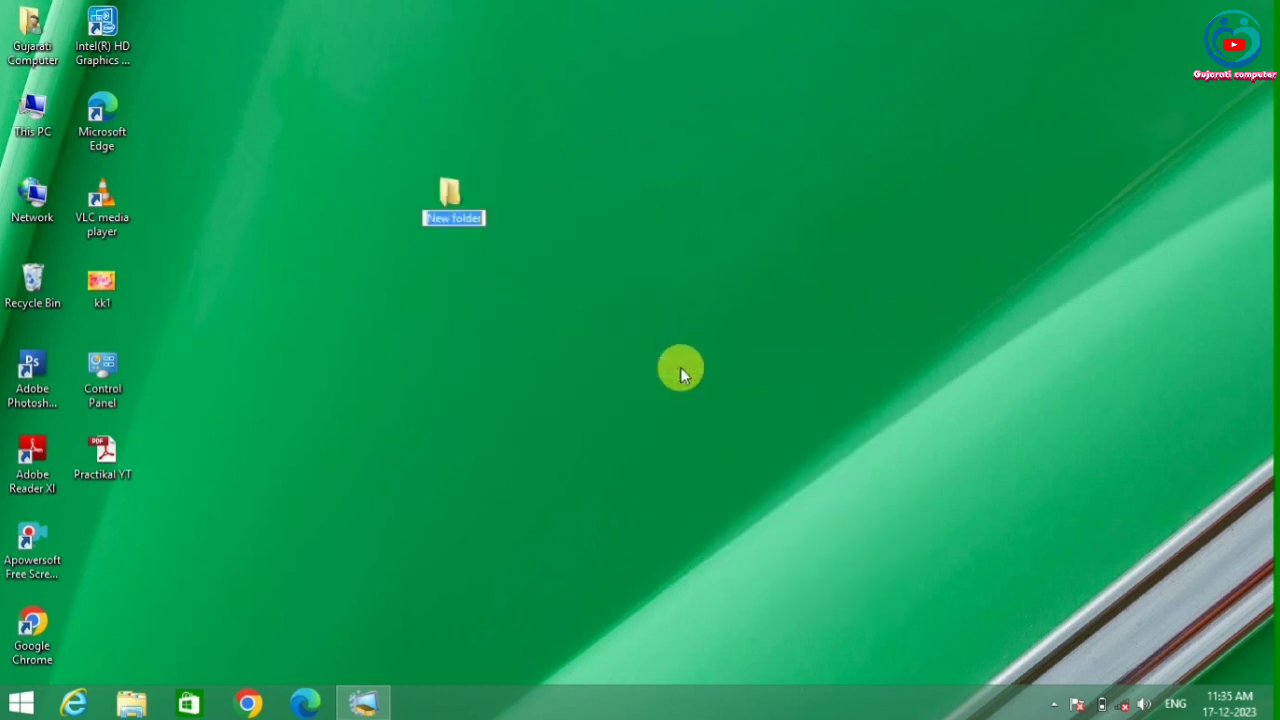
key("Return")
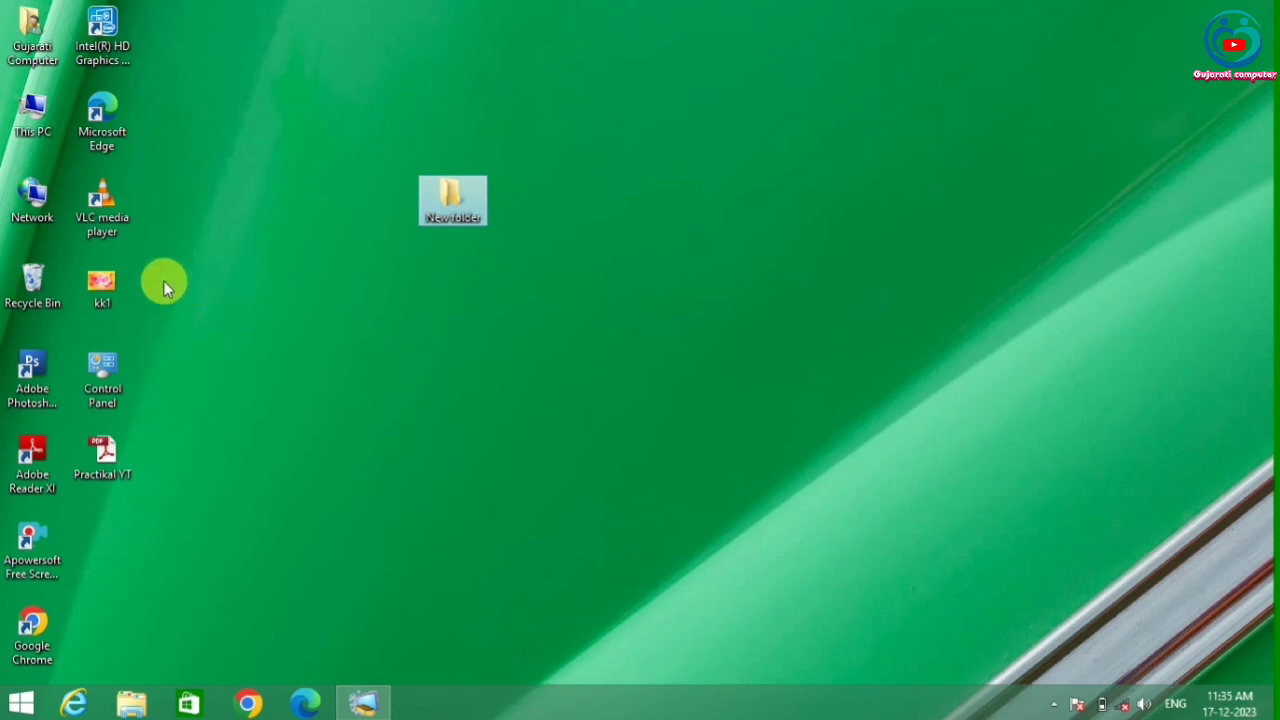
Step: Open the desktop picture kk1 for editing in Paint and maximize the window
left_click(106, 295)
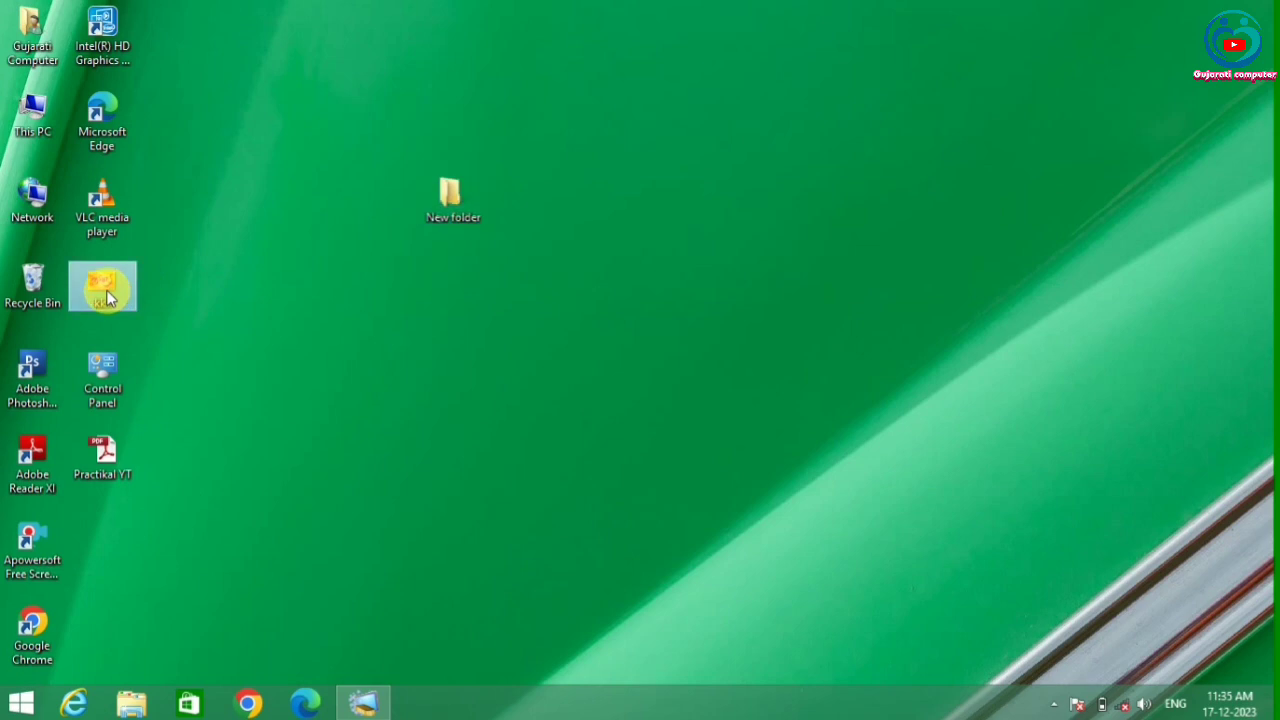
right_click(106, 295)
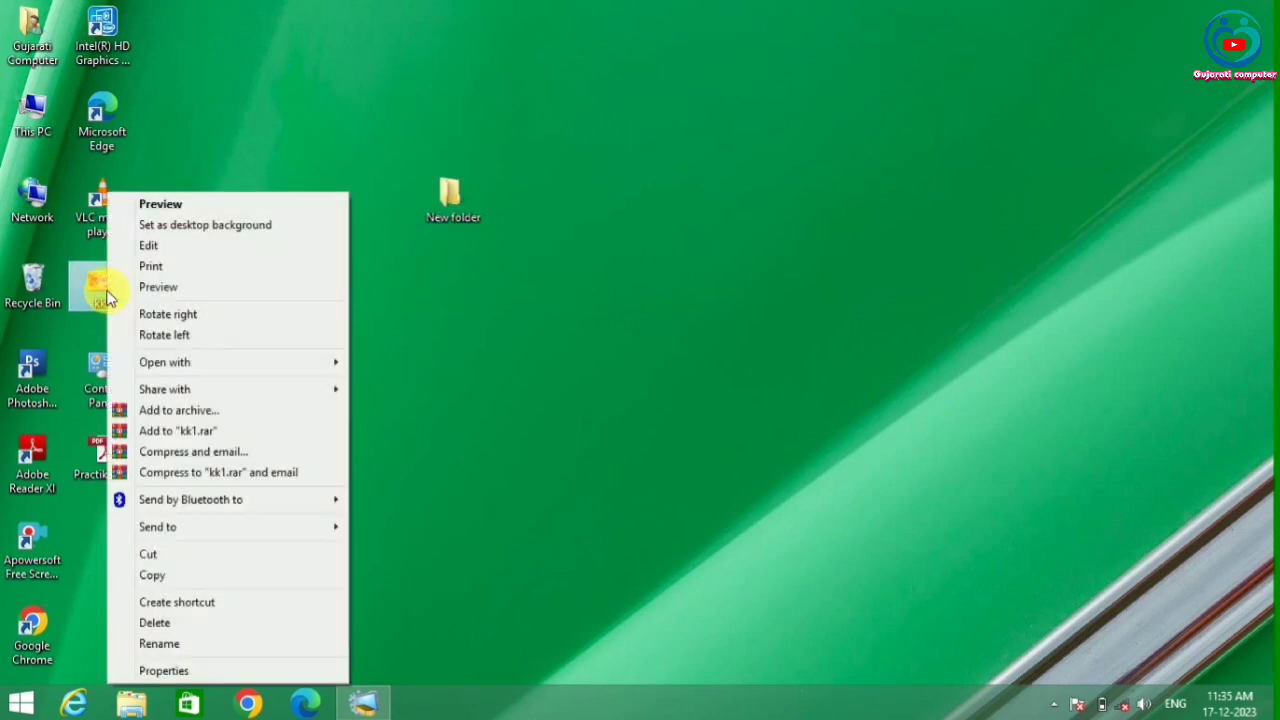
left_click(176, 250)
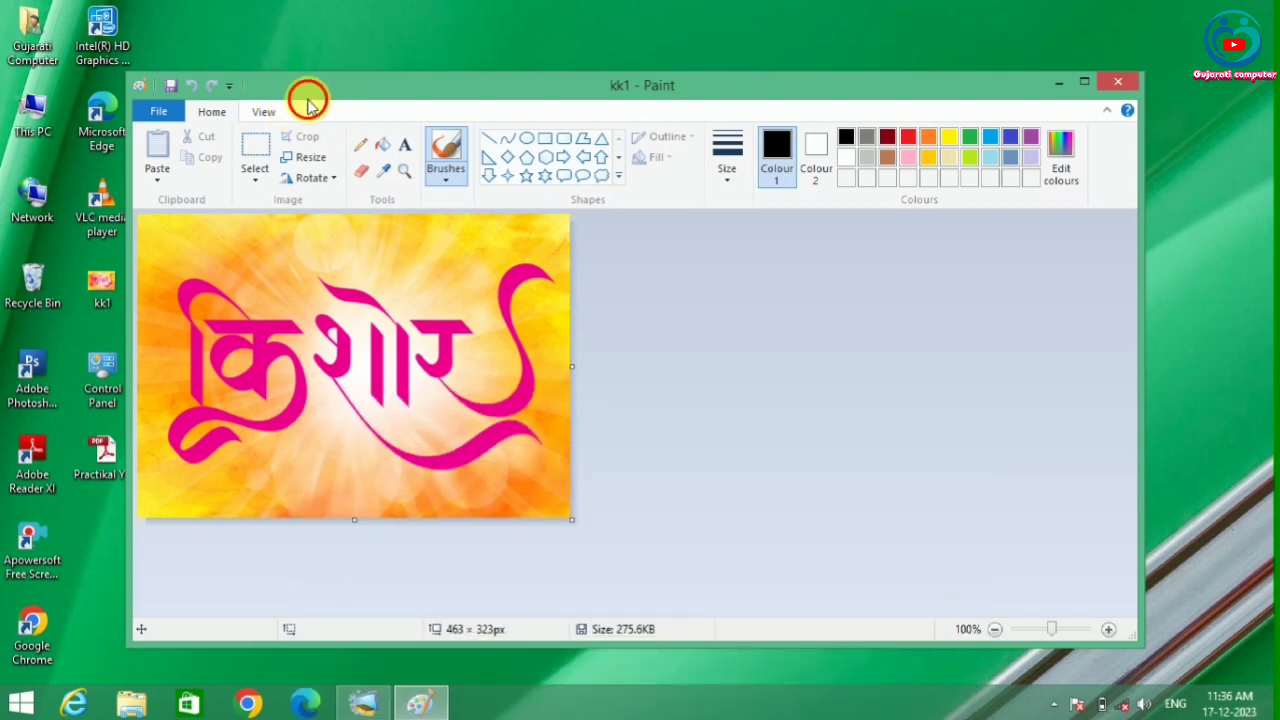
double_click(307, 97)
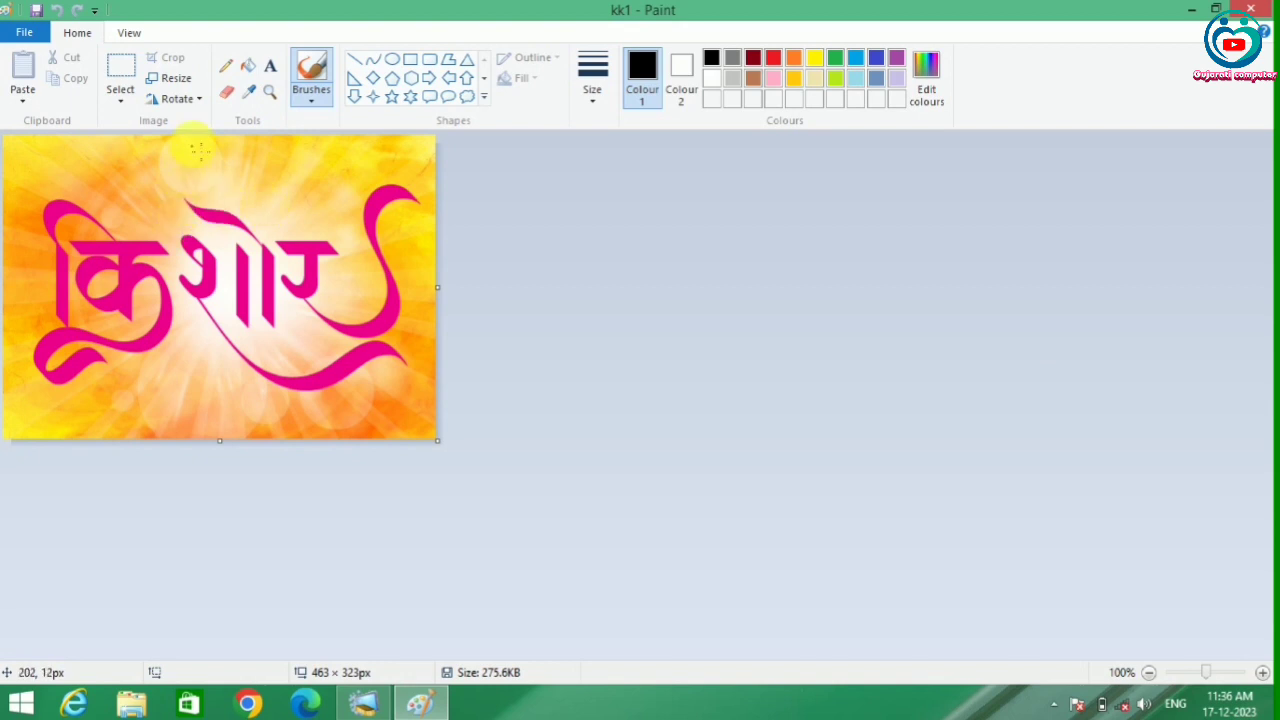
Step: Resize the picture to 60 percent horizontally and vertically, and turn off Maintain aspect ratio before applying
left_click(182, 84)
left_click(224, 180)
key("BackSpace")
key("BackSpace")
key("BackSpace")
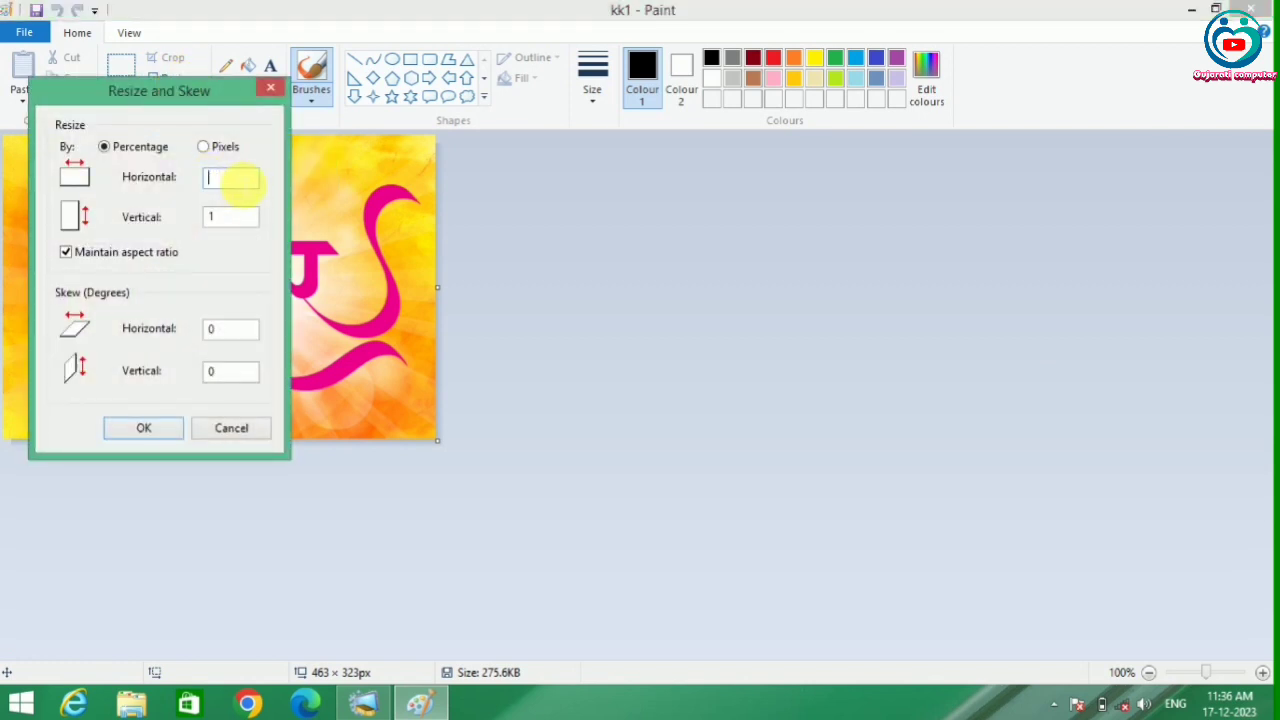
type("60")
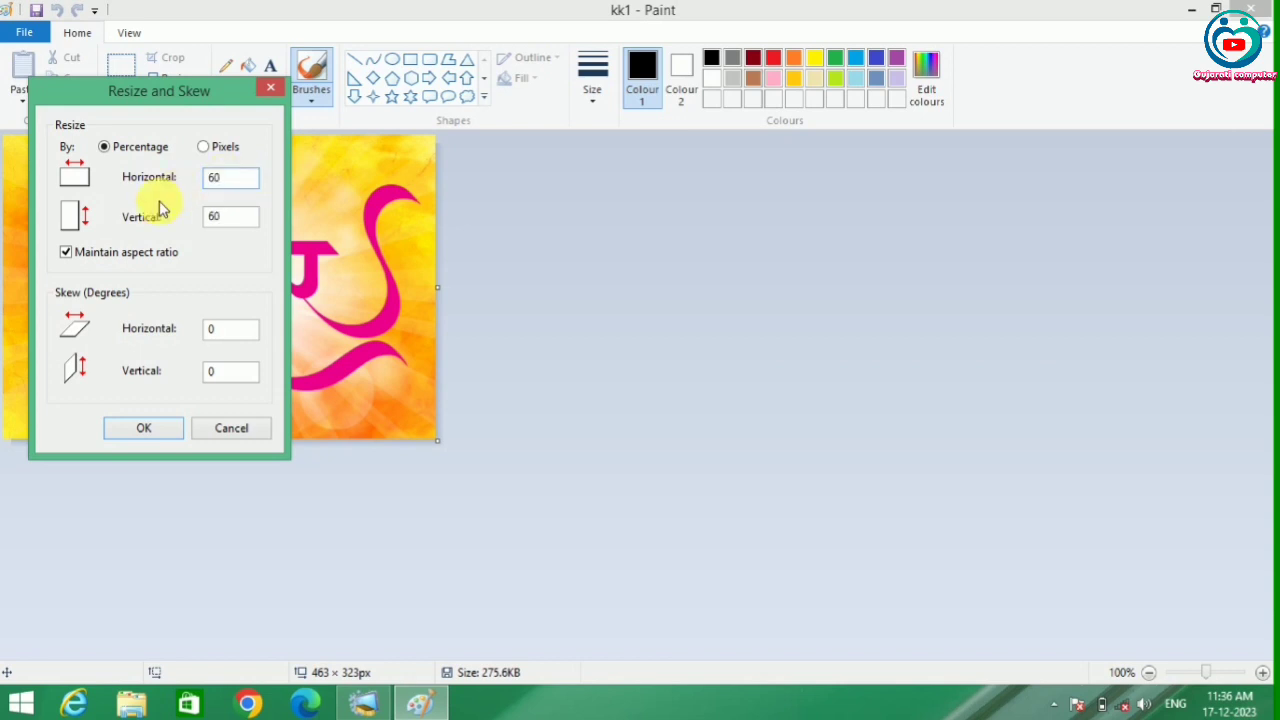
left_click(68, 256)
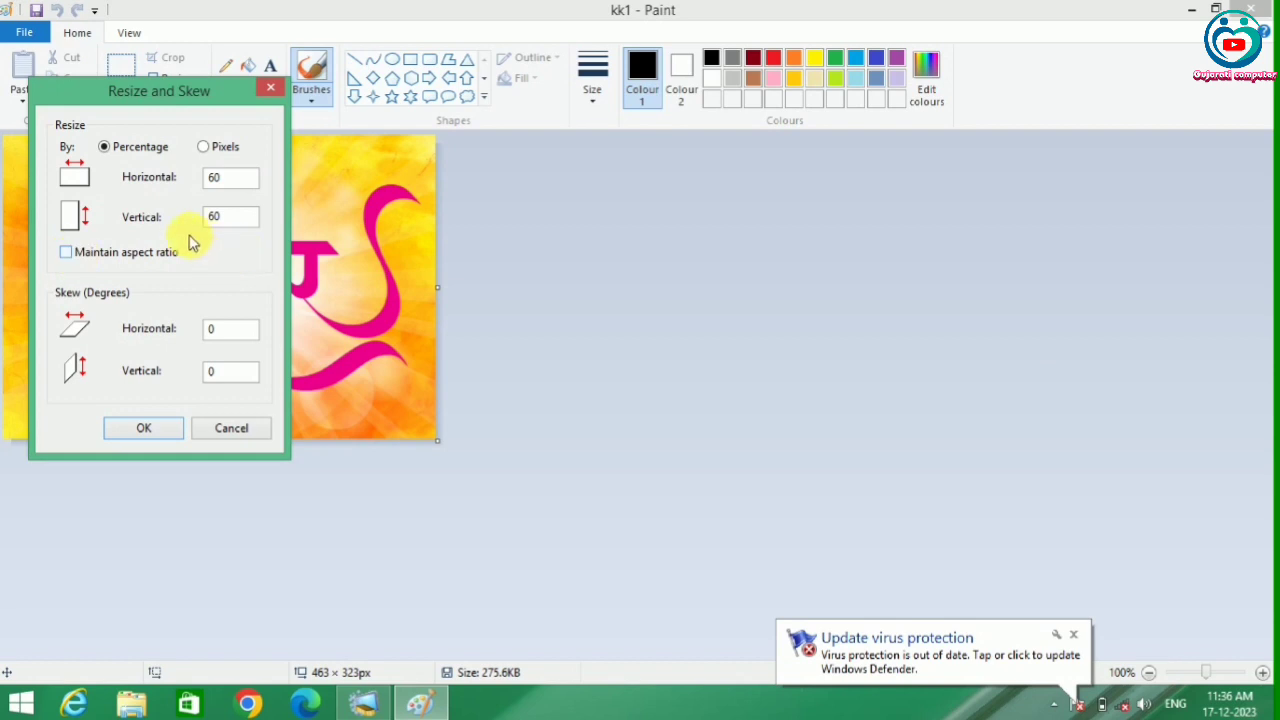
left_click(140, 430)
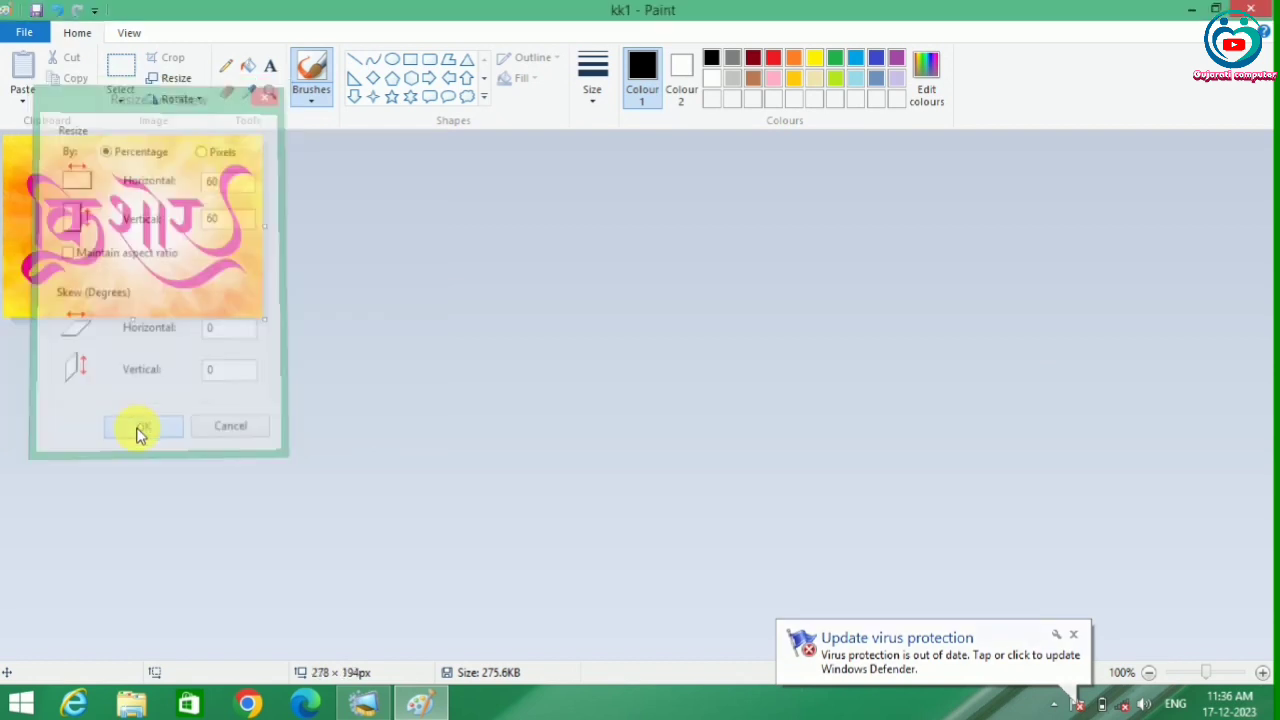
Step: Save the picture as a 24-bit BMP named 11112 on the Desktop, close Paint and return to the clear desktop
left_click(40, 33)
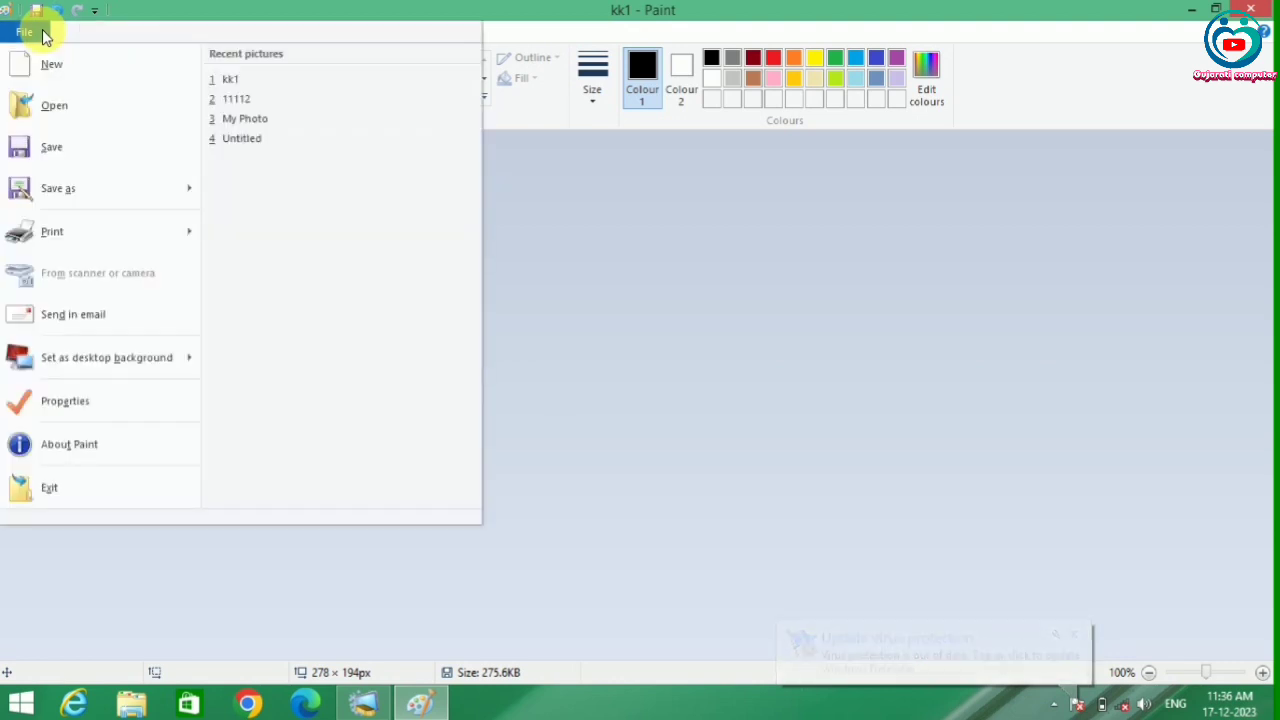
mouse_move(98, 197)
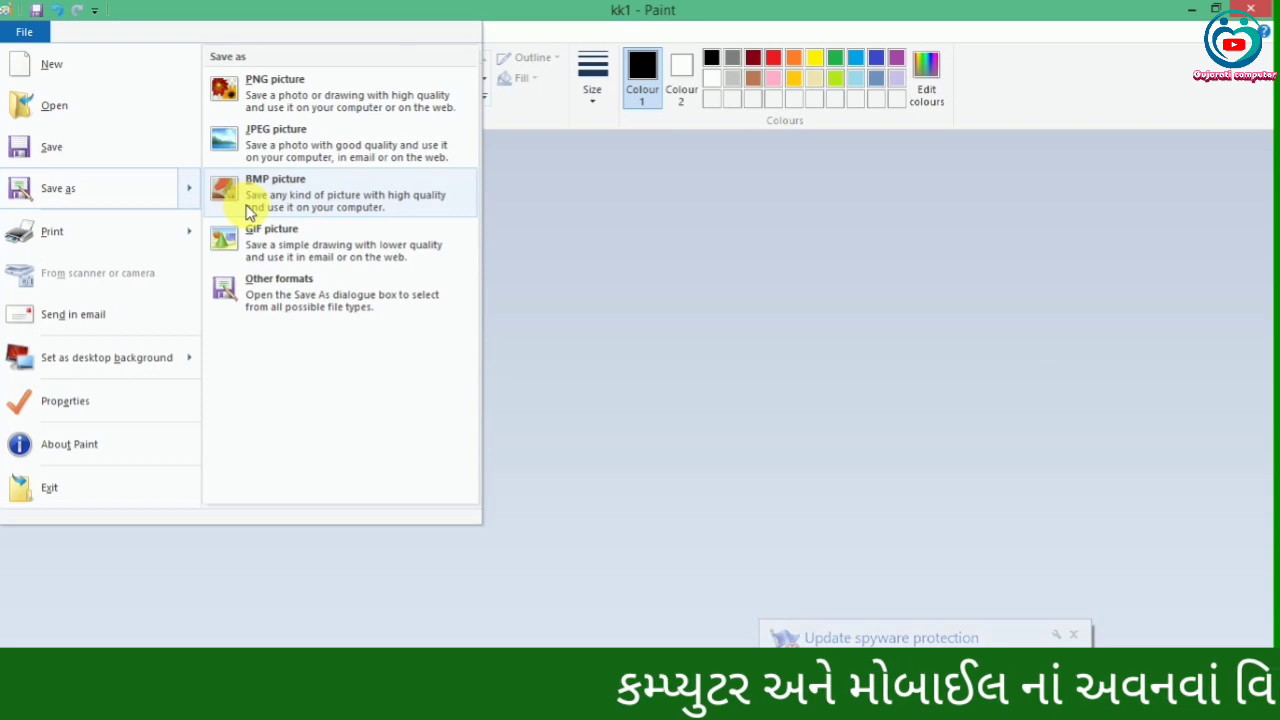
left_click(304, 193)
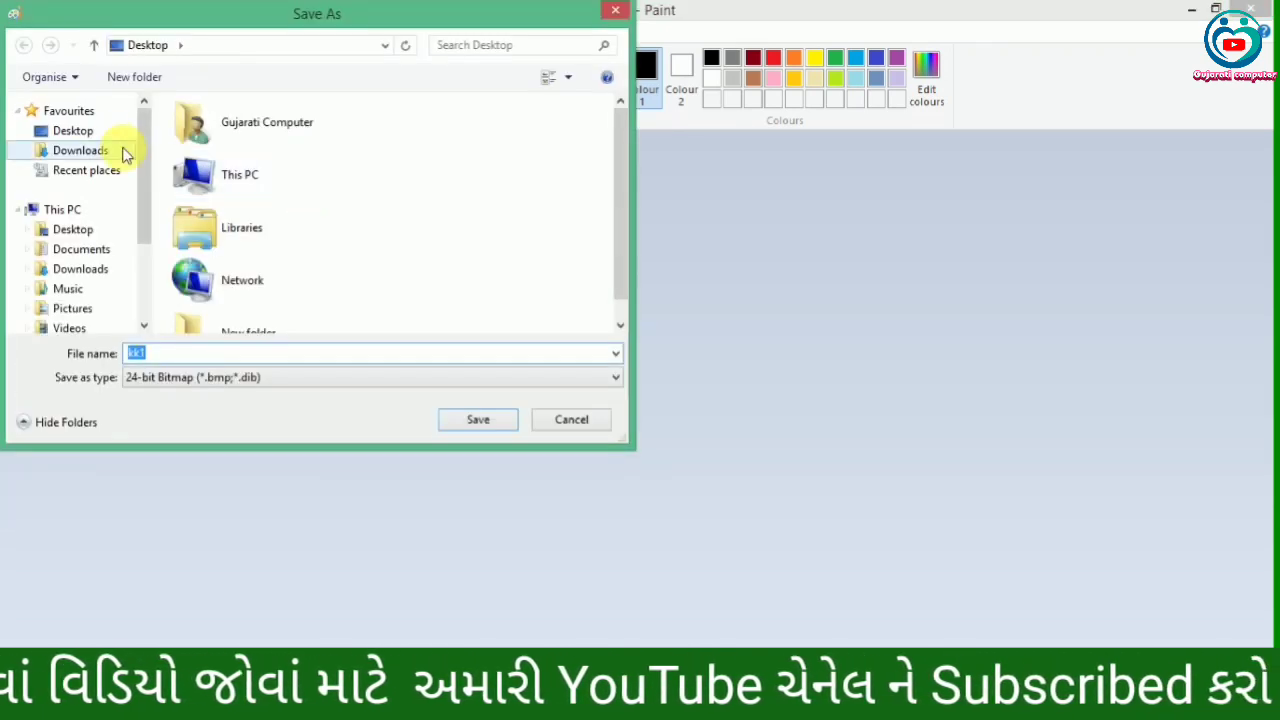
left_click(108, 134)
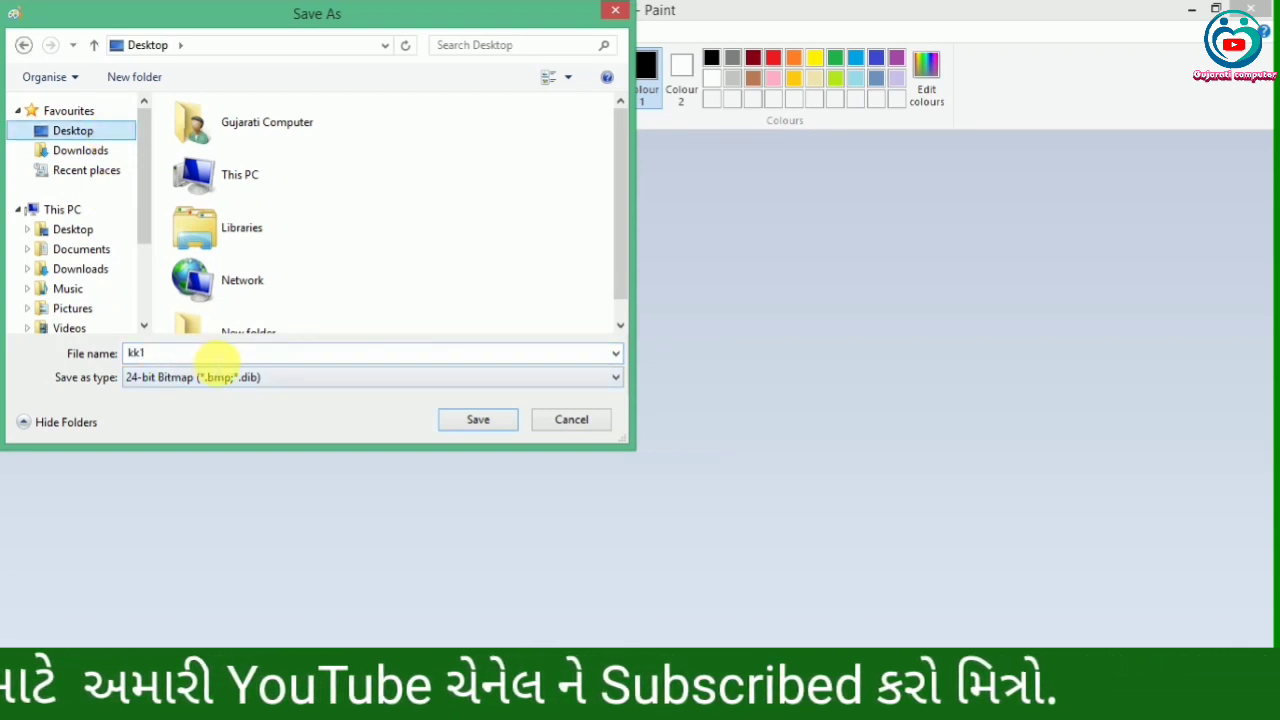
double_click(213, 355)
key("BackSpace")
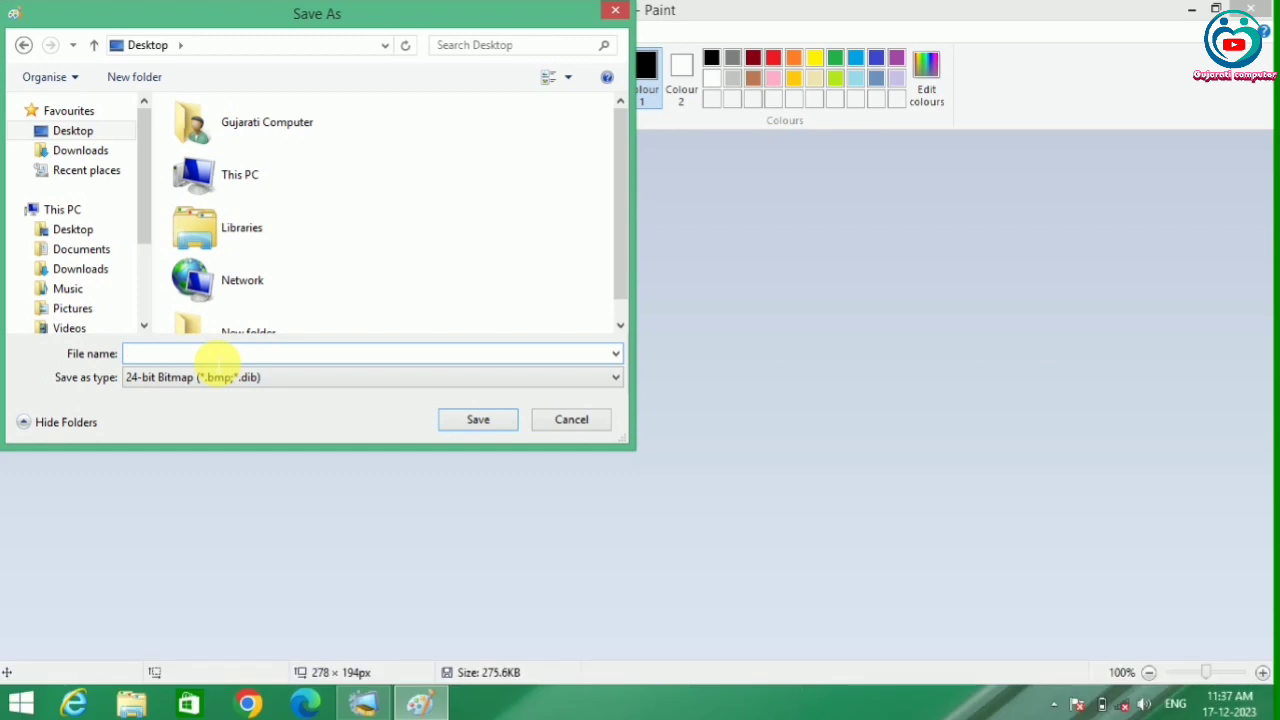
type("111")
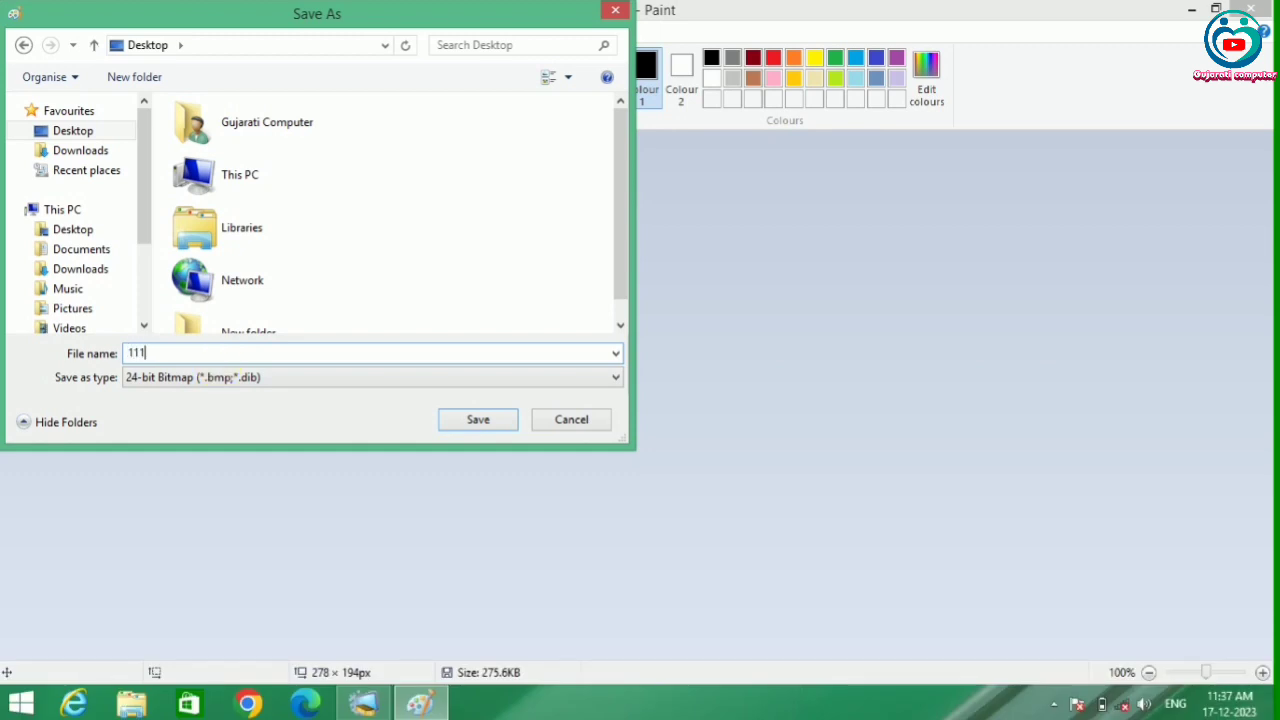
type("12")
left_click(470, 422)
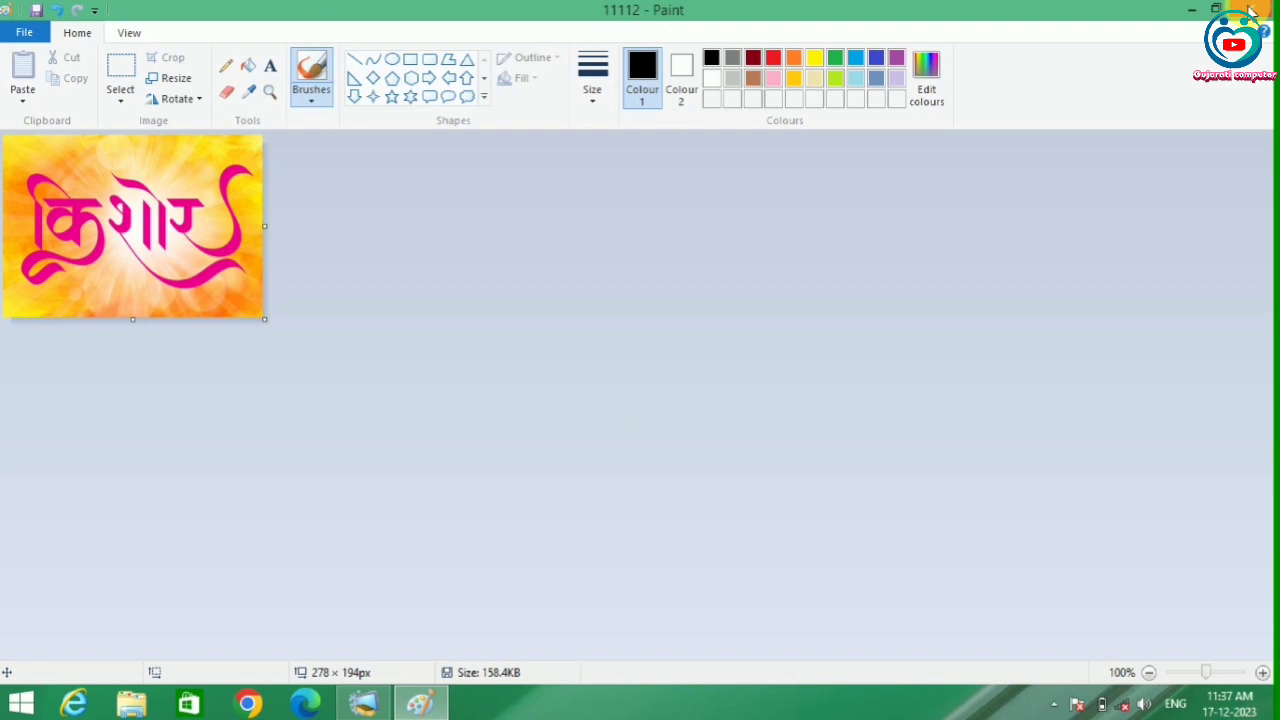
left_click(1250, 9)
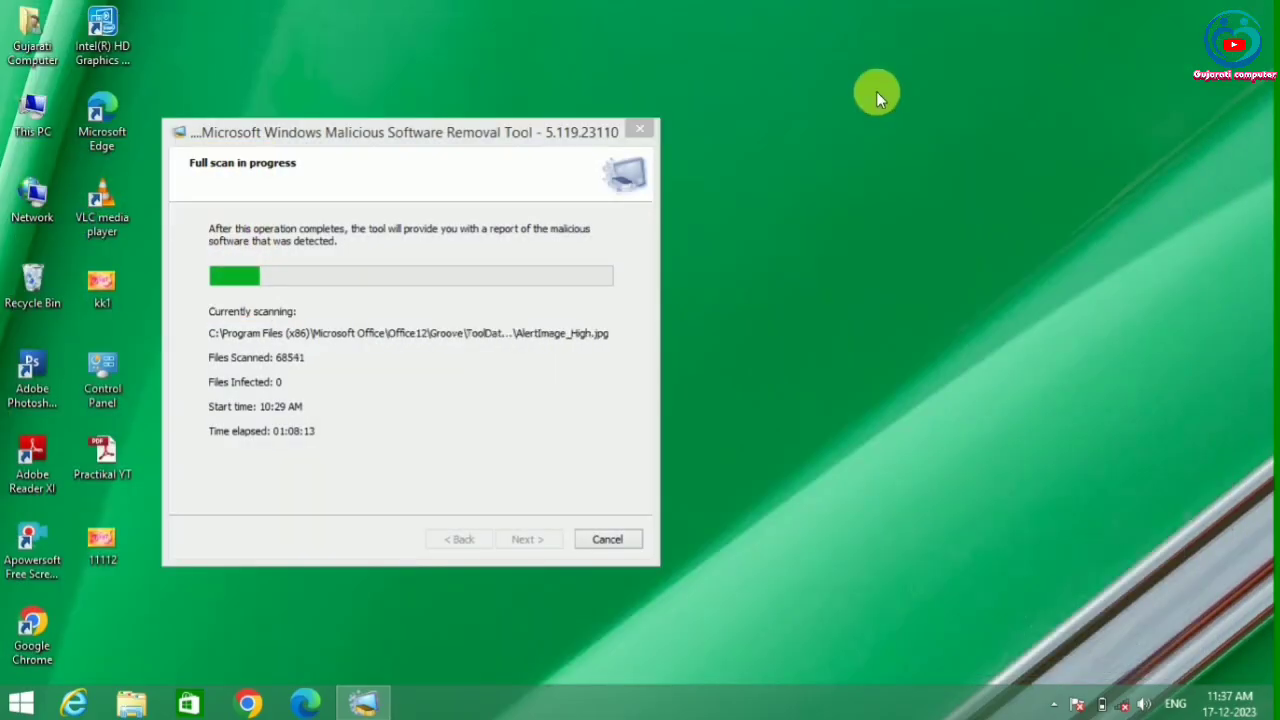
key("super+d")
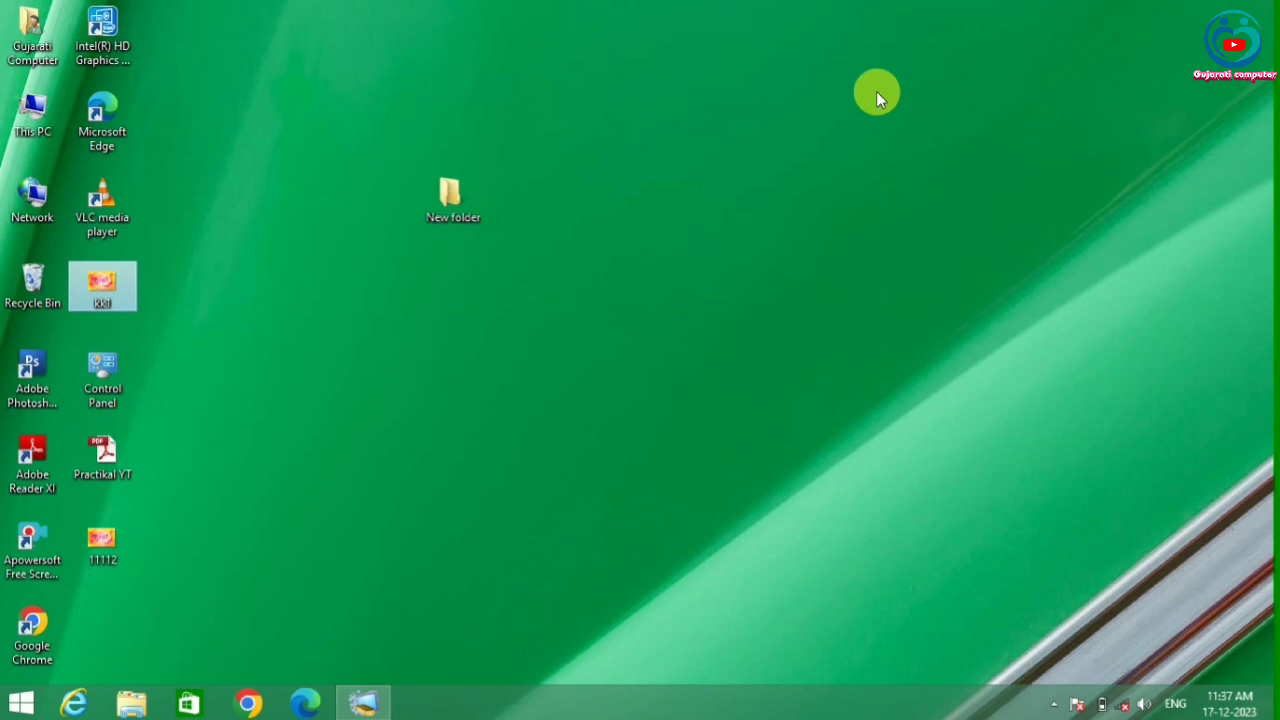
Step: Open the Change Icon dialog from the Customise properties of New folder
left_click(466, 200)
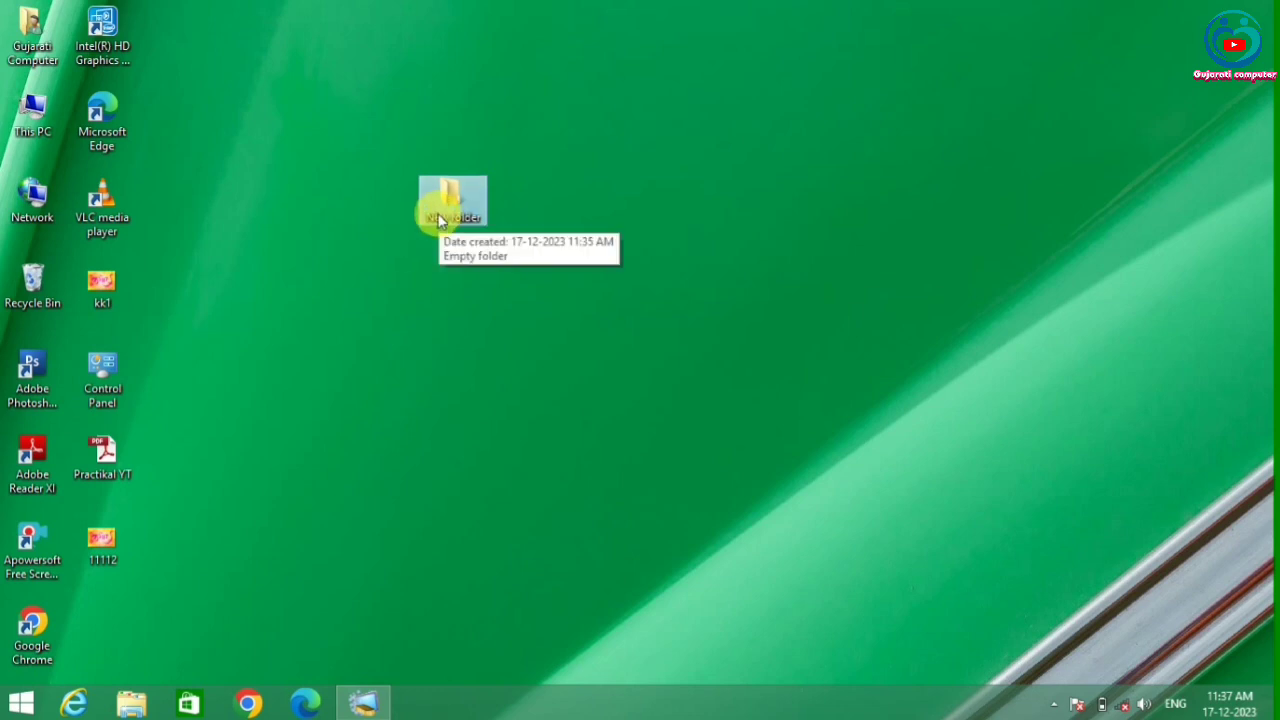
right_click(438, 220)
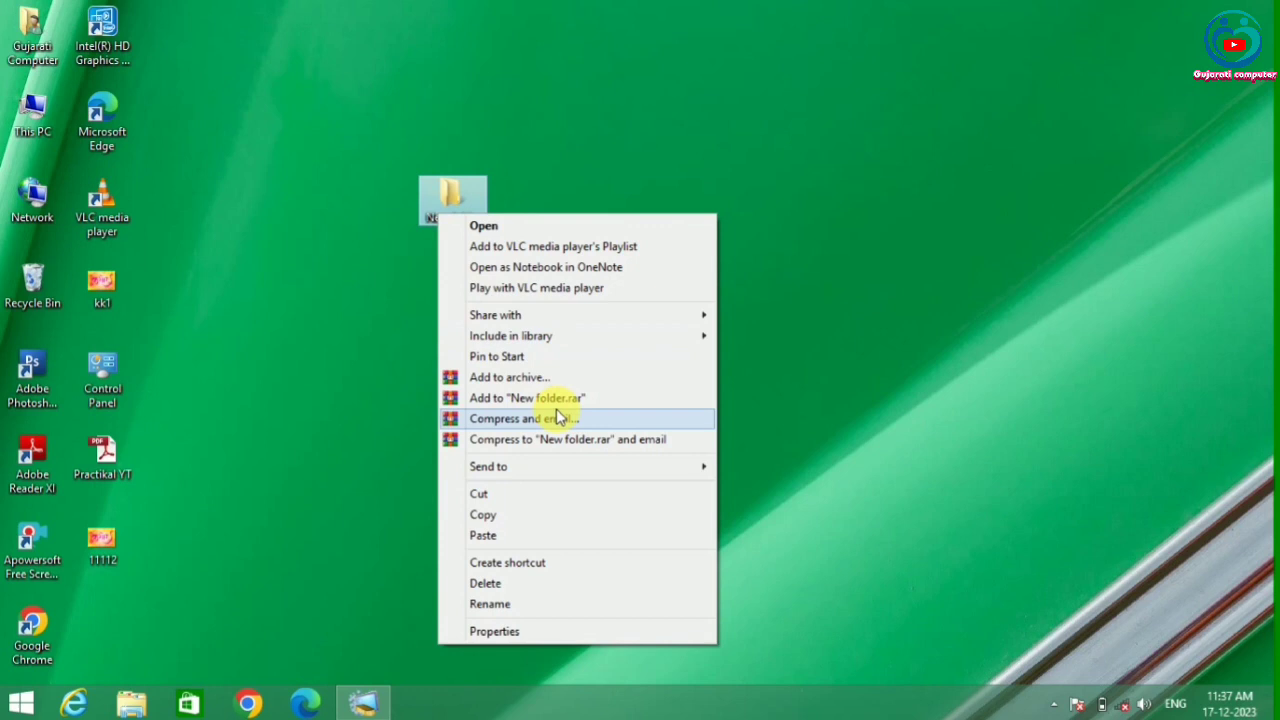
left_click(504, 636)
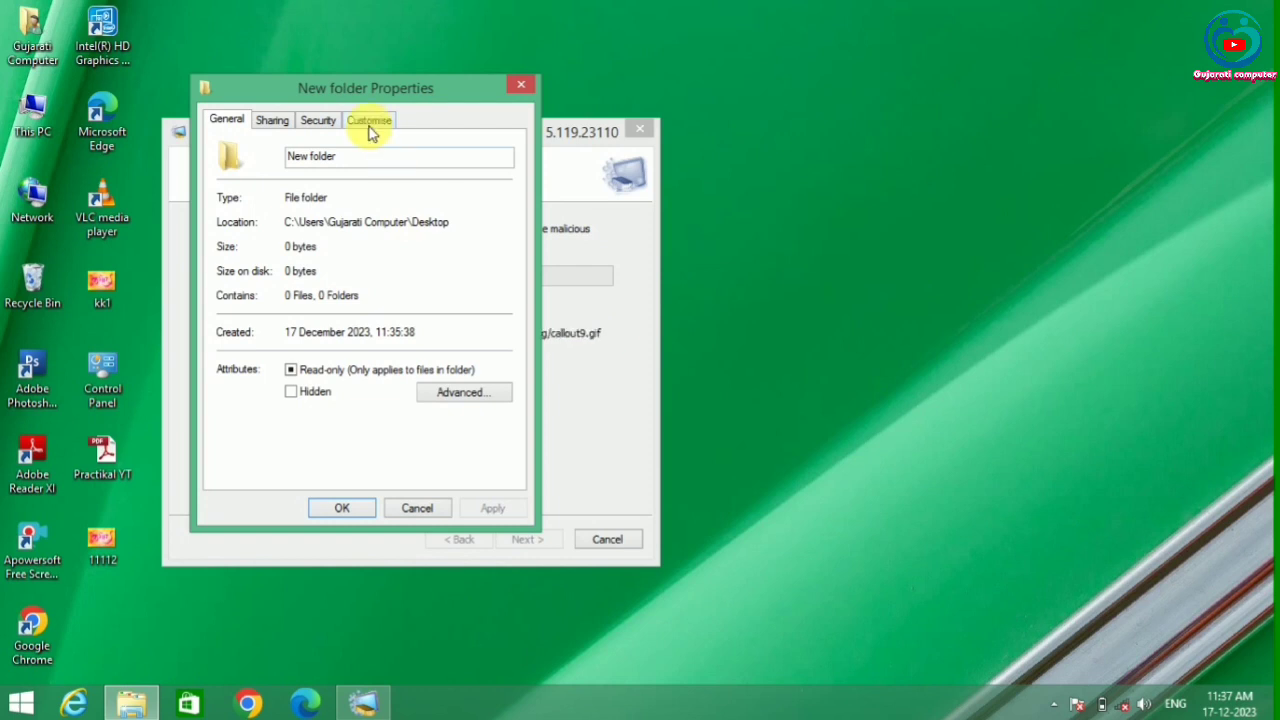
left_click(367, 124)
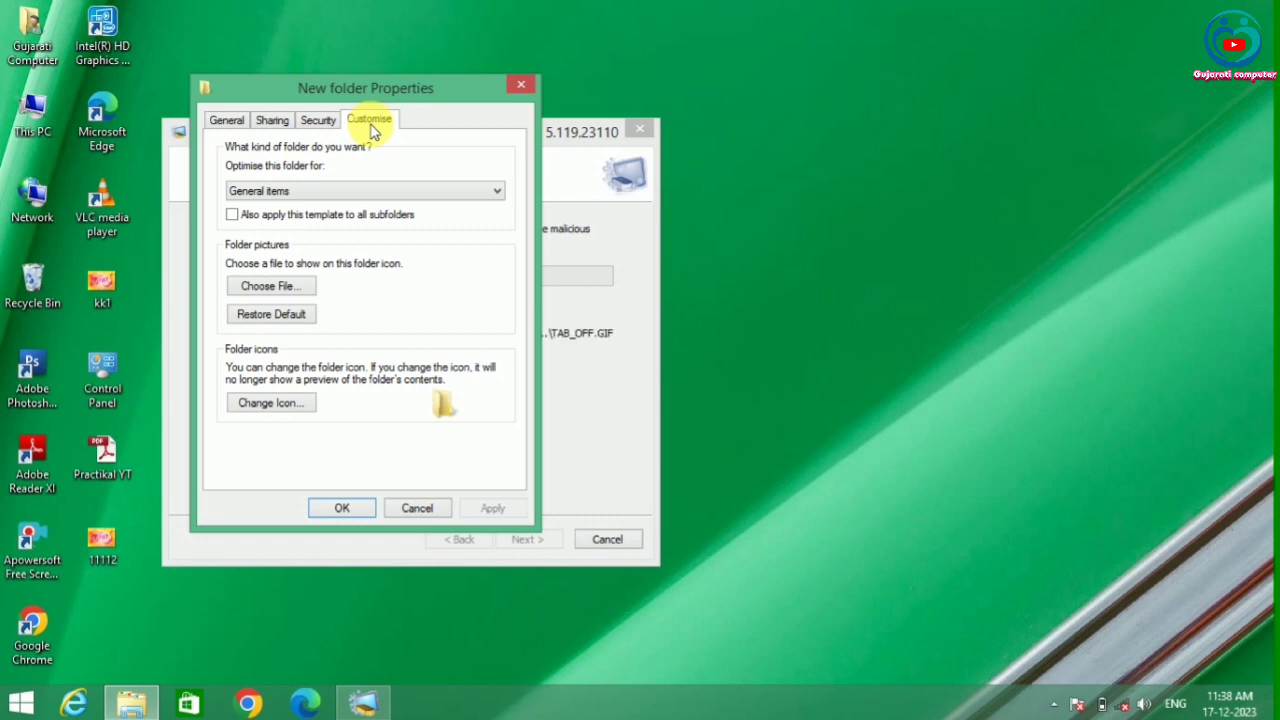
left_click(285, 405)
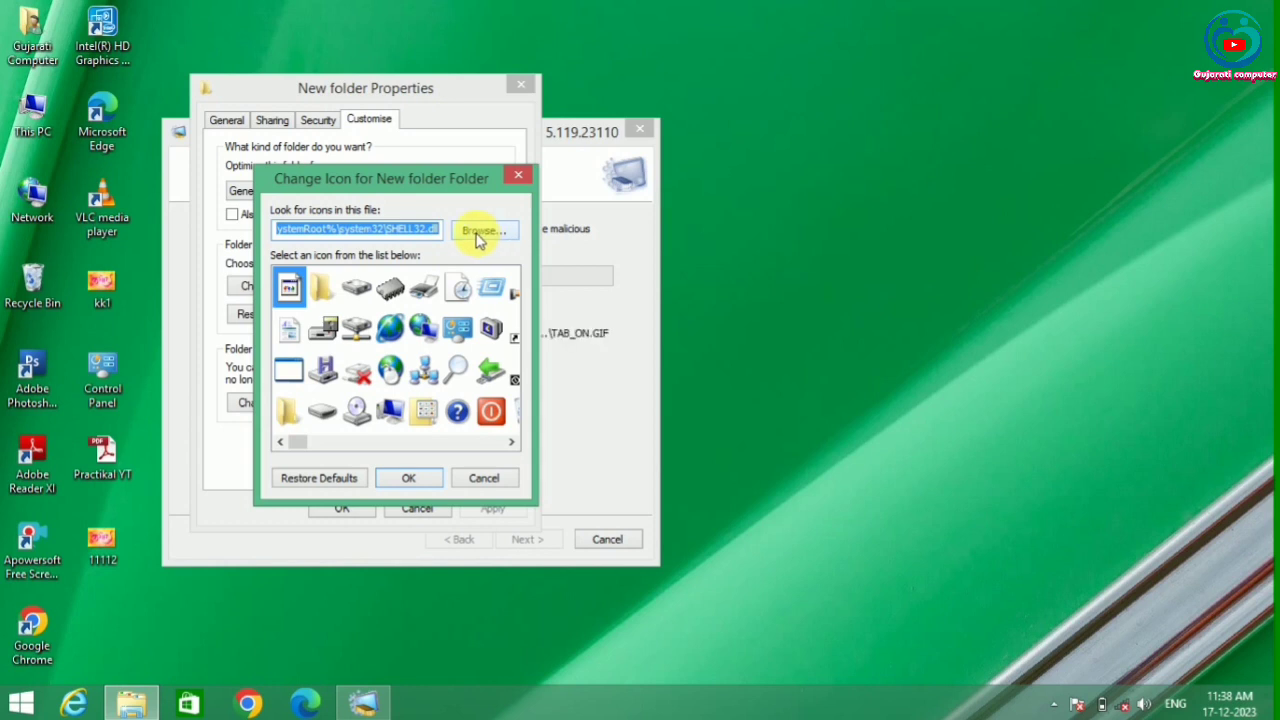
Step: Browse all file types on the Desktop, set the 11112 bitmap as the folder's icon, apply it and return to the clear desktop
left_click(479, 233)
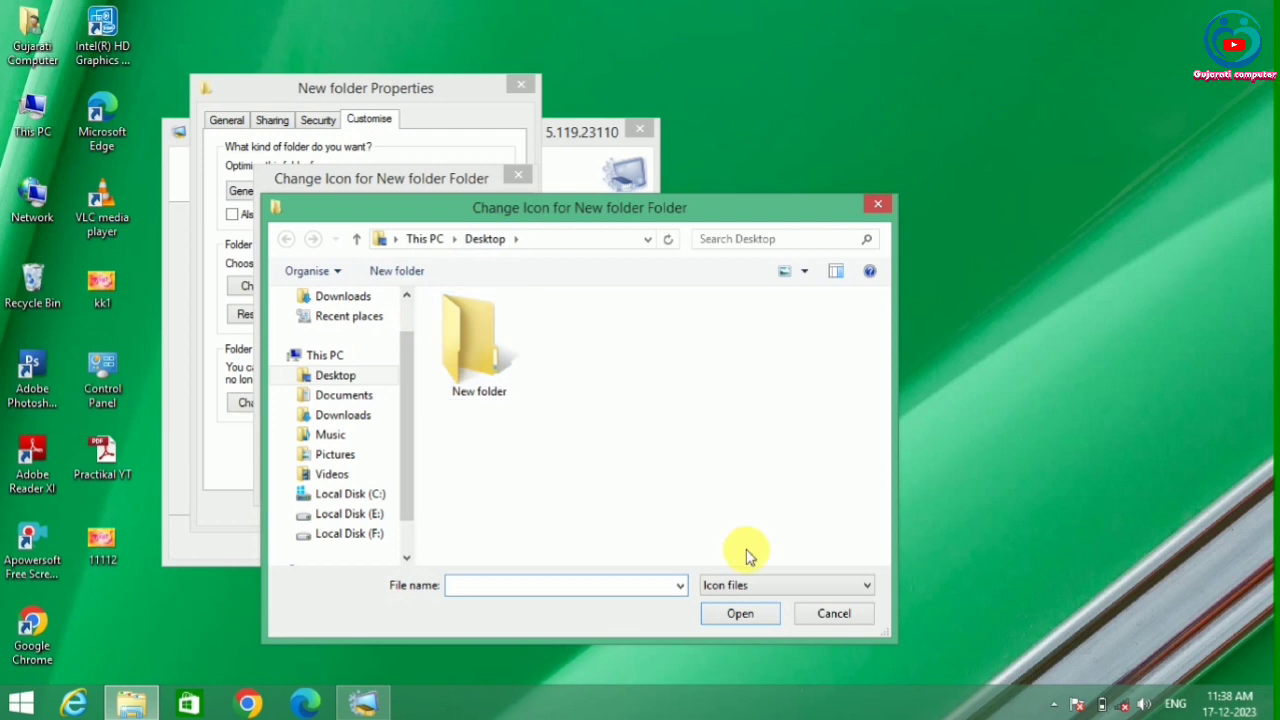
left_click(784, 588)
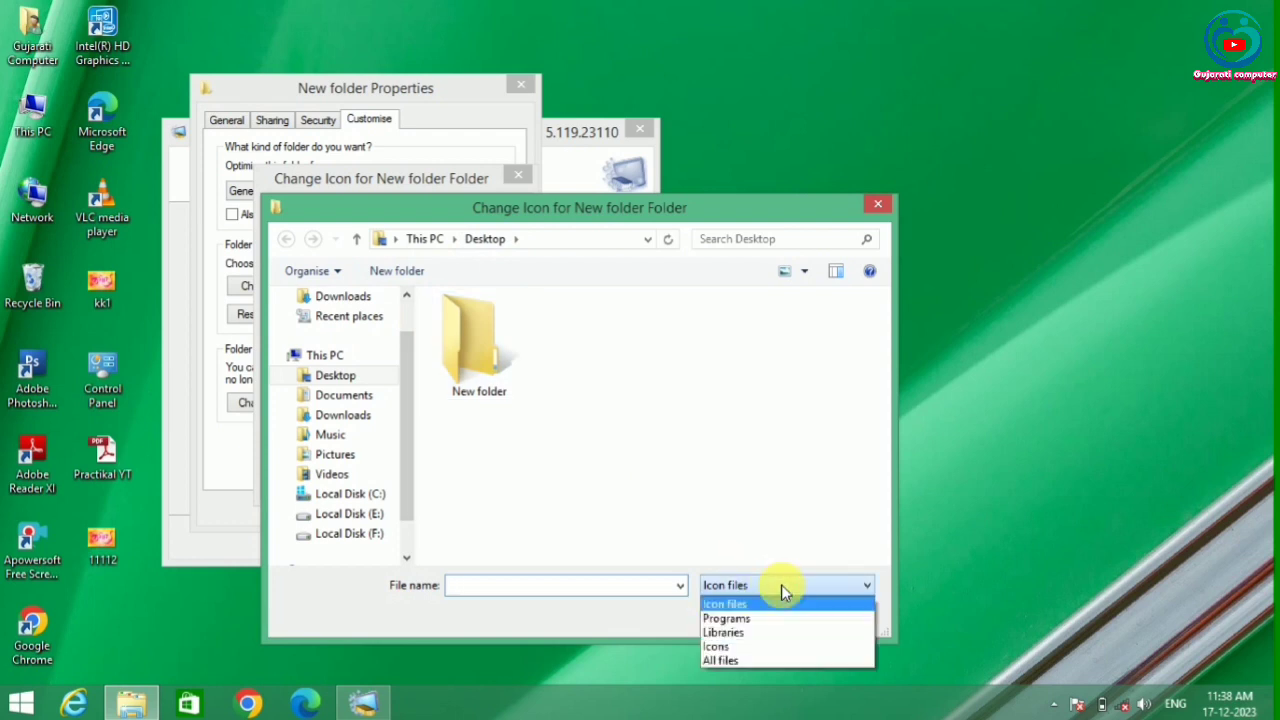
left_click(759, 660)
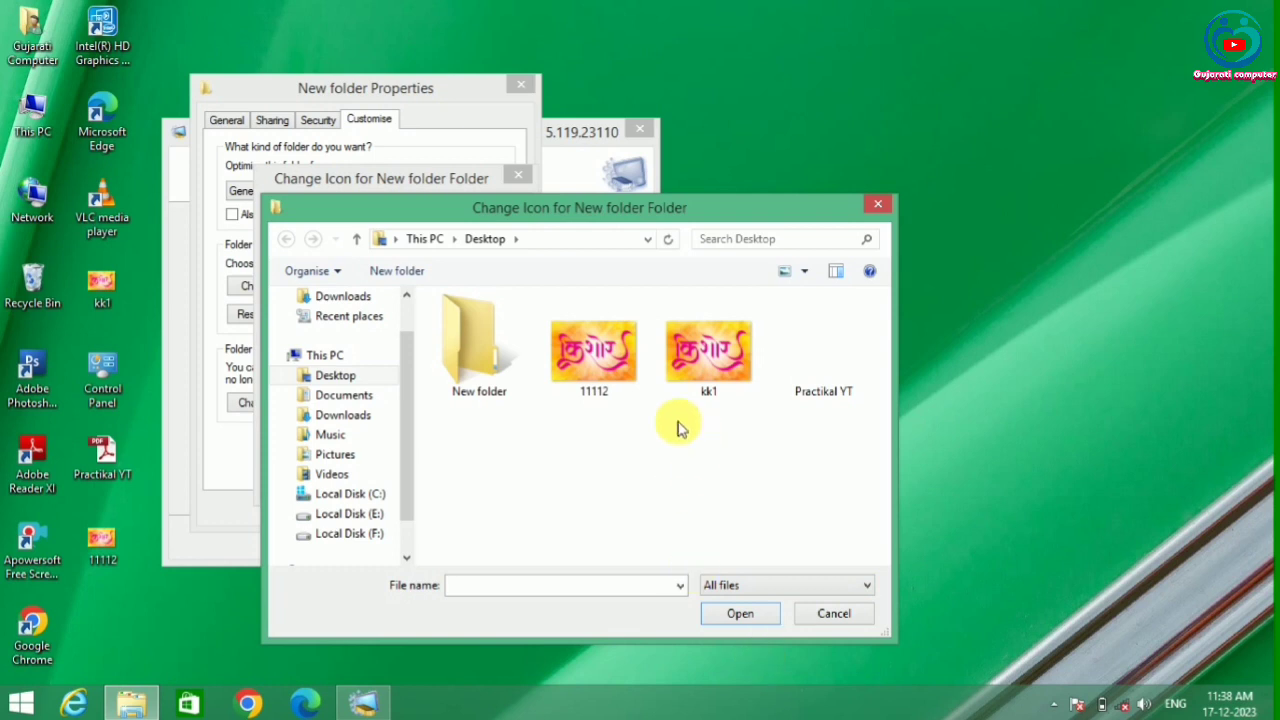
left_click(603, 397)
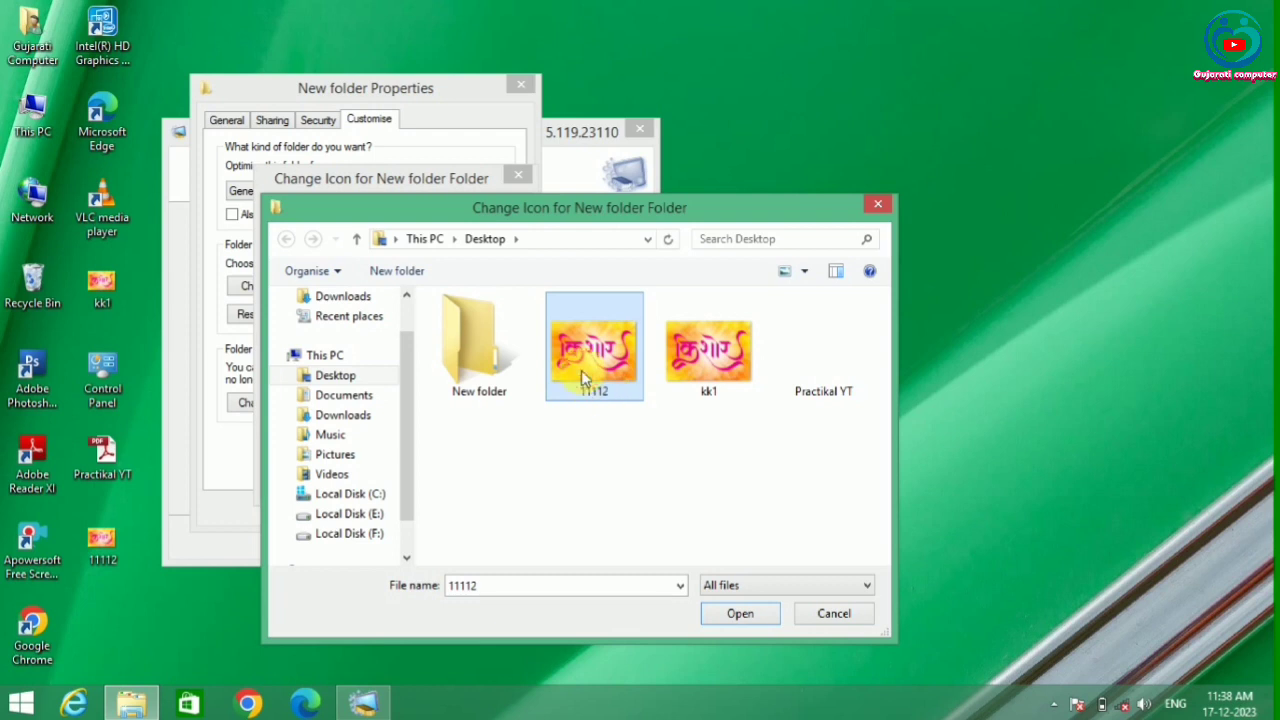
left_click(722, 614)
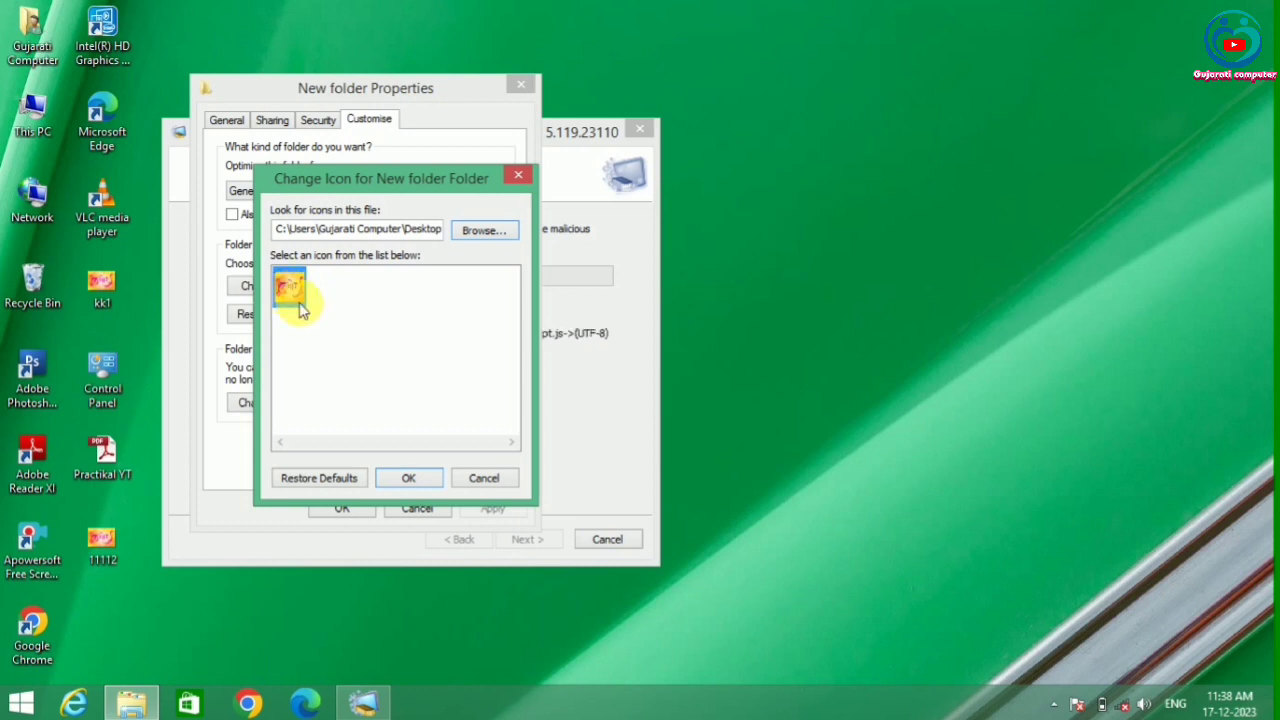
left_click(410, 480)
left_click(505, 512)
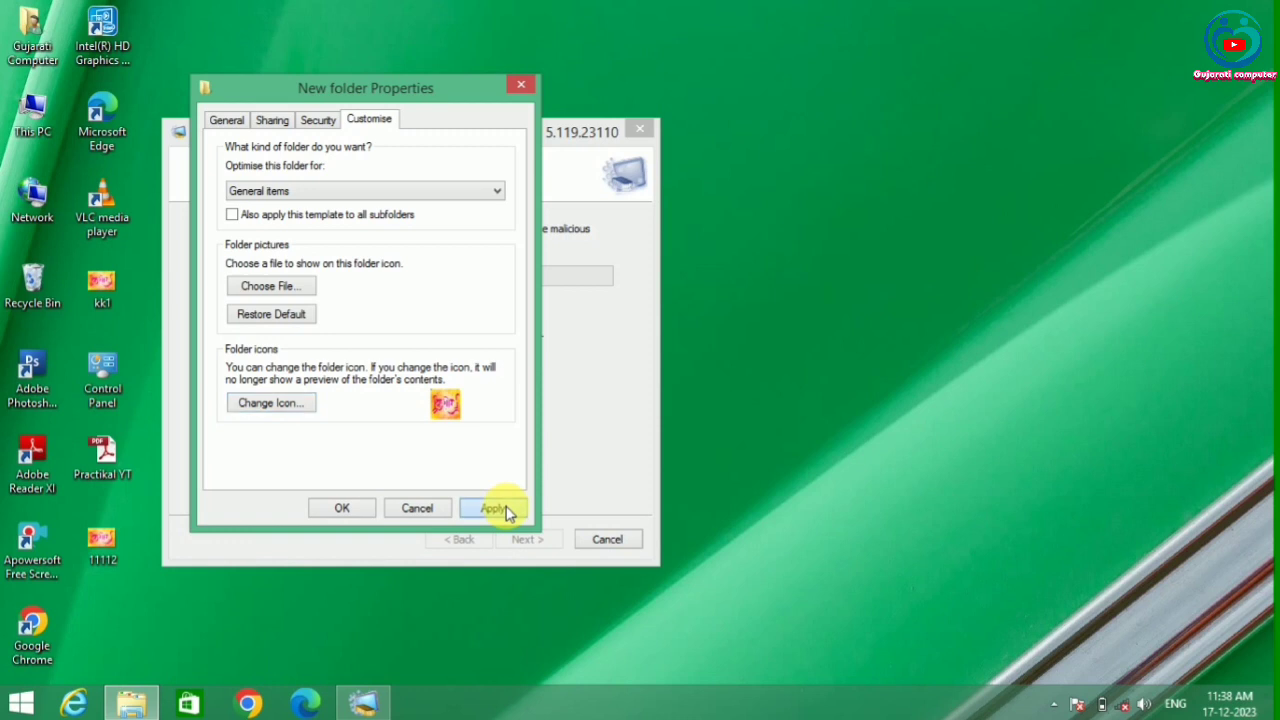
left_click(360, 512)
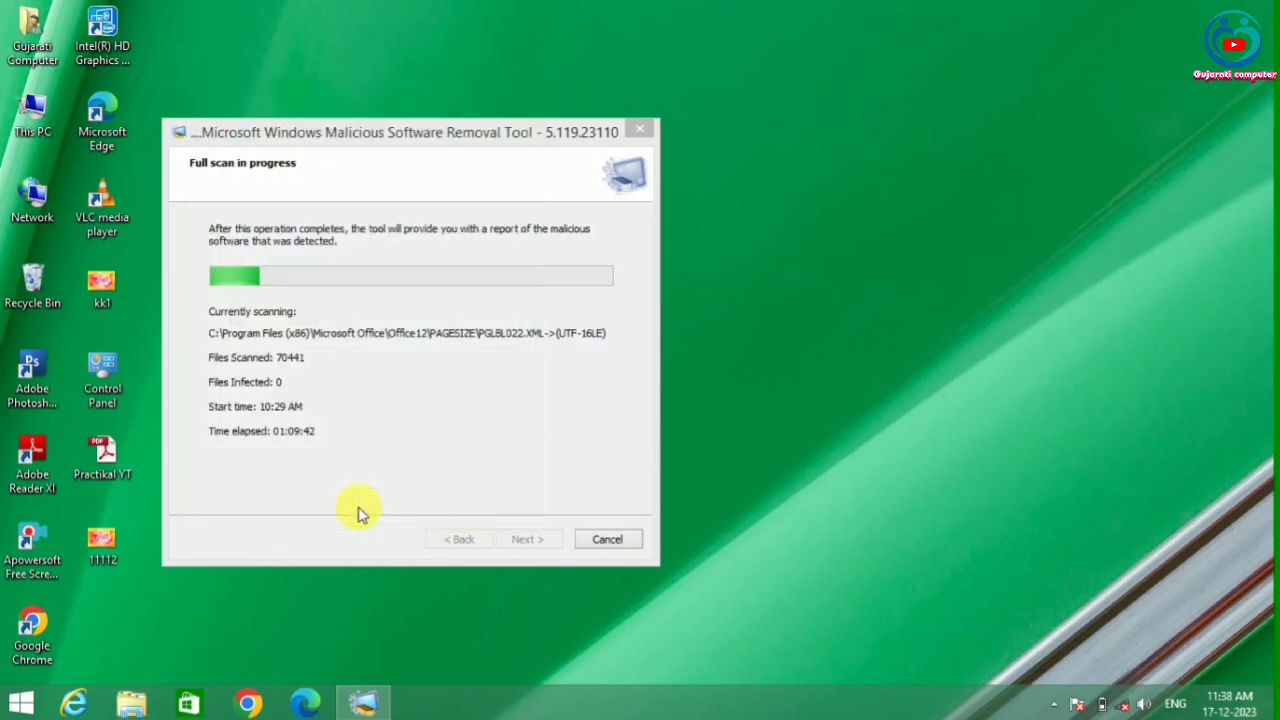
key("super+d")
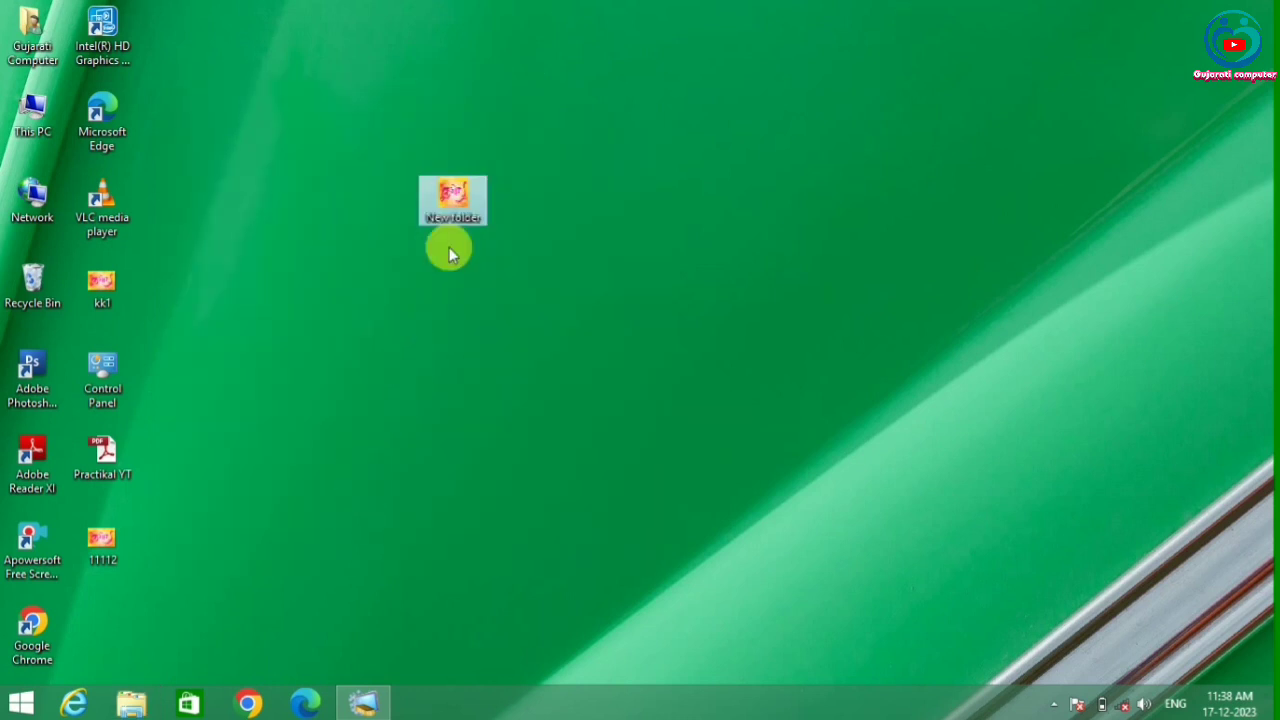